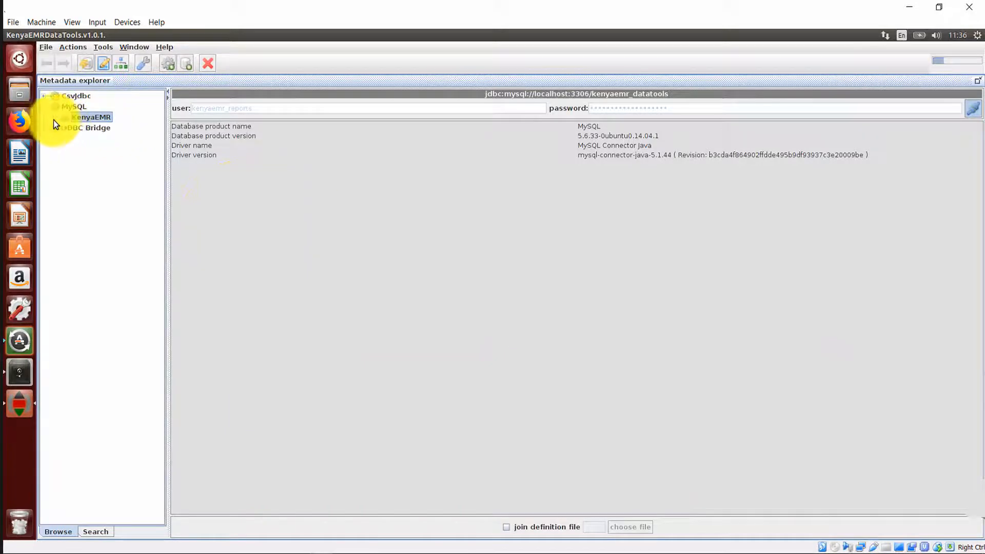
Start a new query on the KenyaEMR connection and add the patient_demographics table to it
click(53, 118)
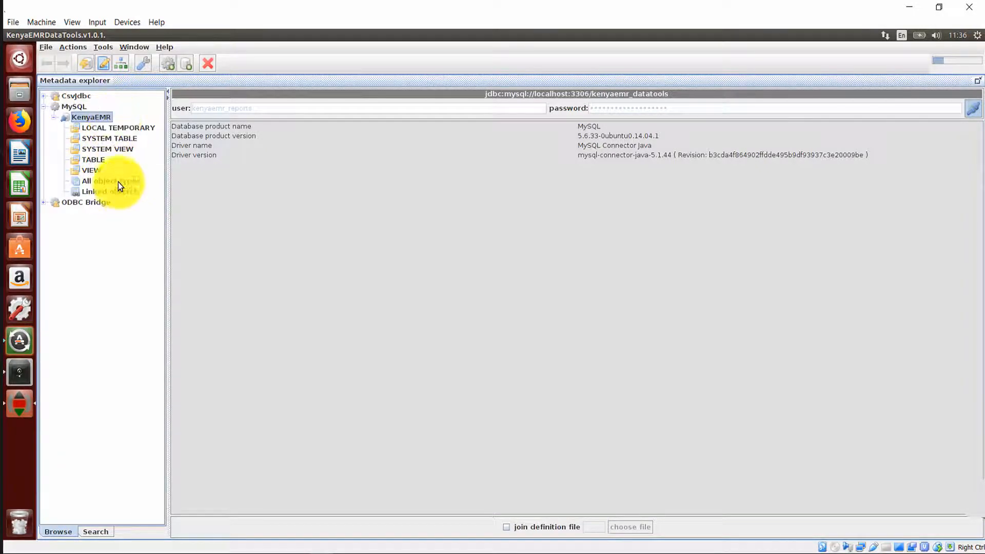
click(54, 117)
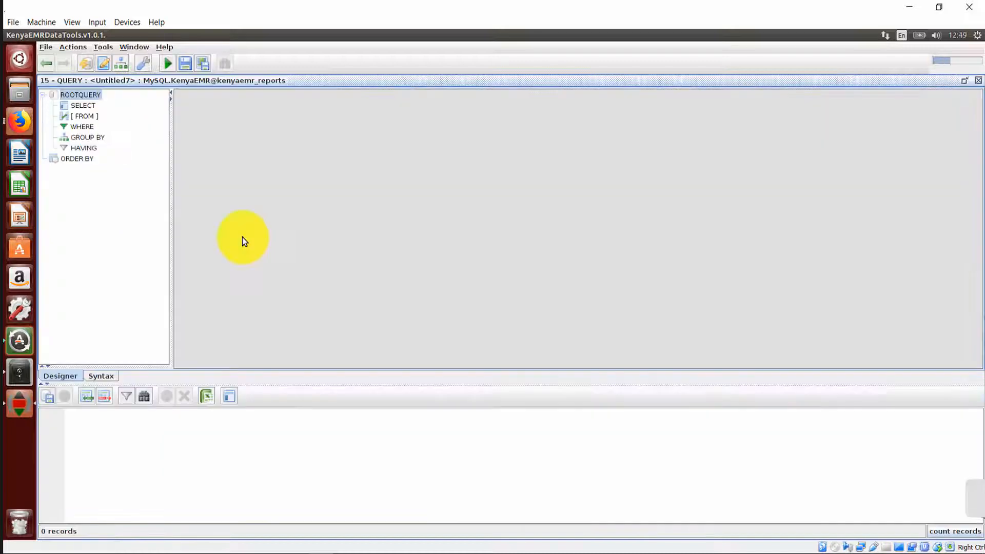
click(122, 66)
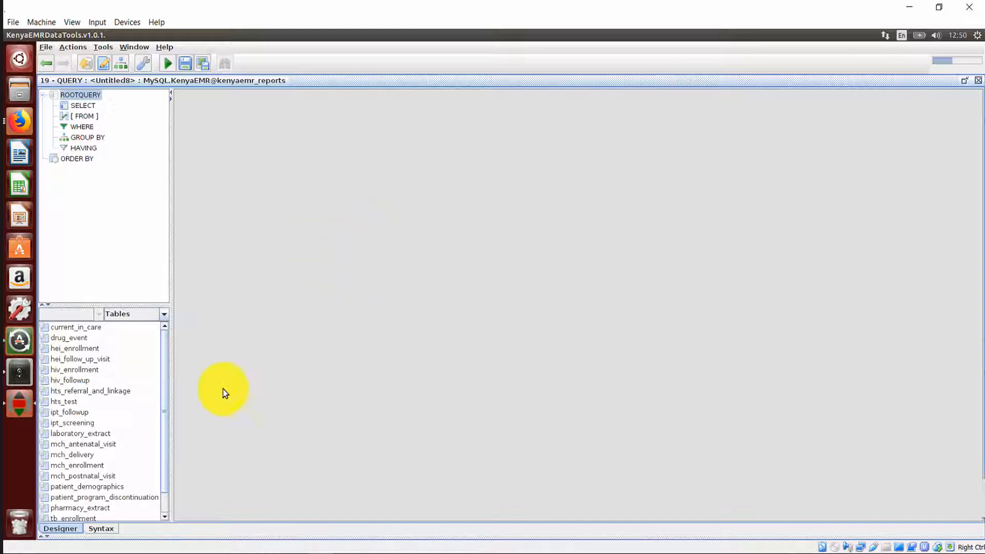
scroll(164, 372, down, 1)
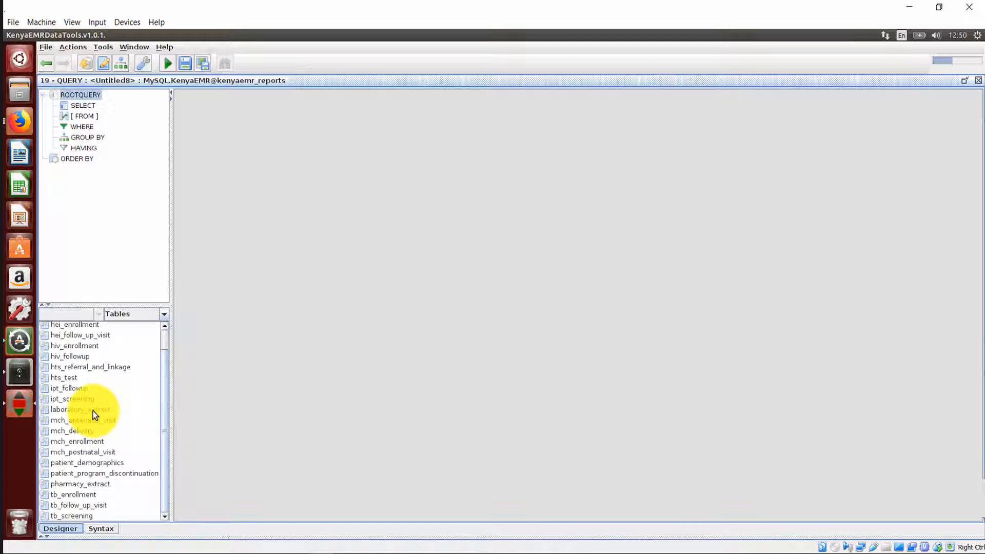
double_click(80, 464)
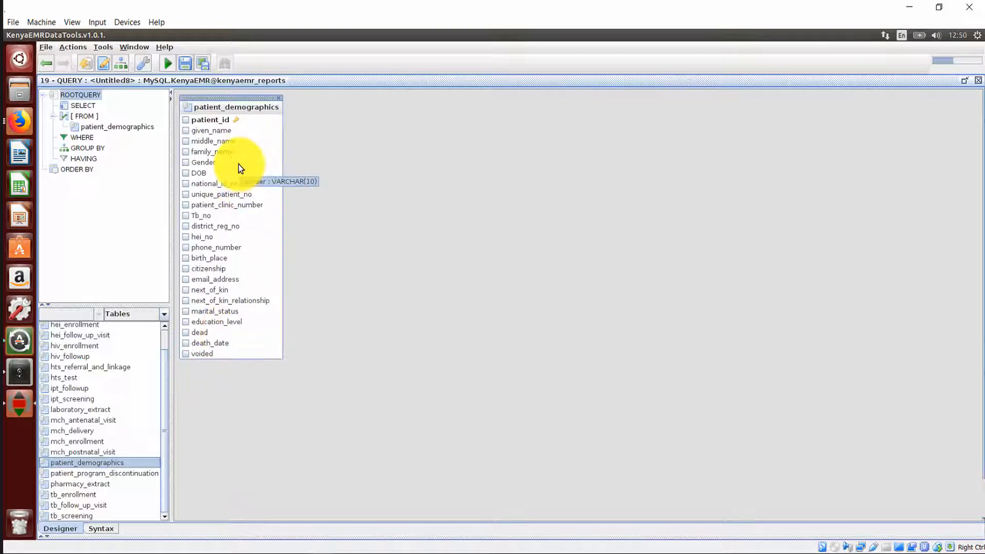
Include given_name, middle_name, family_name, Gender, DOB, unique_patient_no, phone_number, marital_status and education_level from patient_demographics and run the query
click(186, 131)
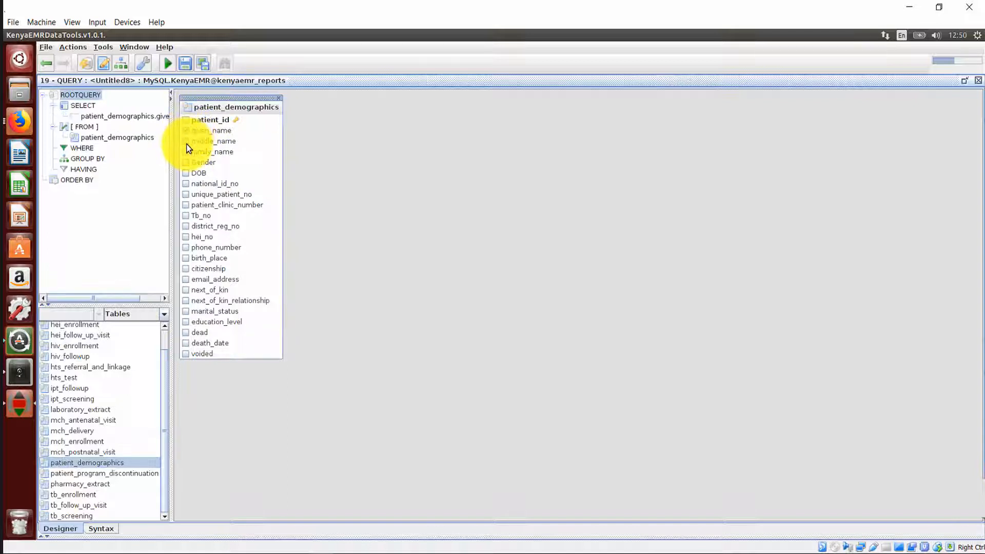
click(186, 141)
click(185, 152)
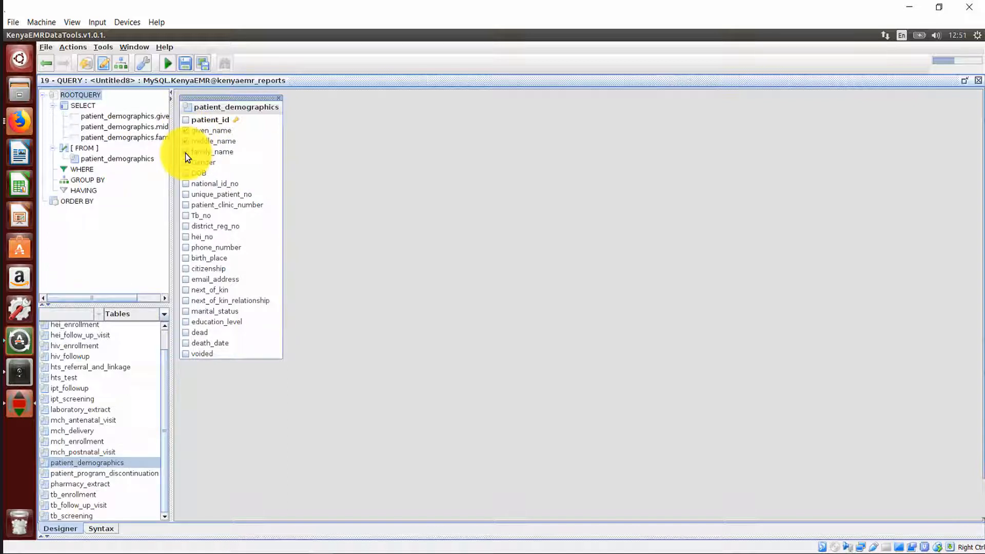
click(186, 163)
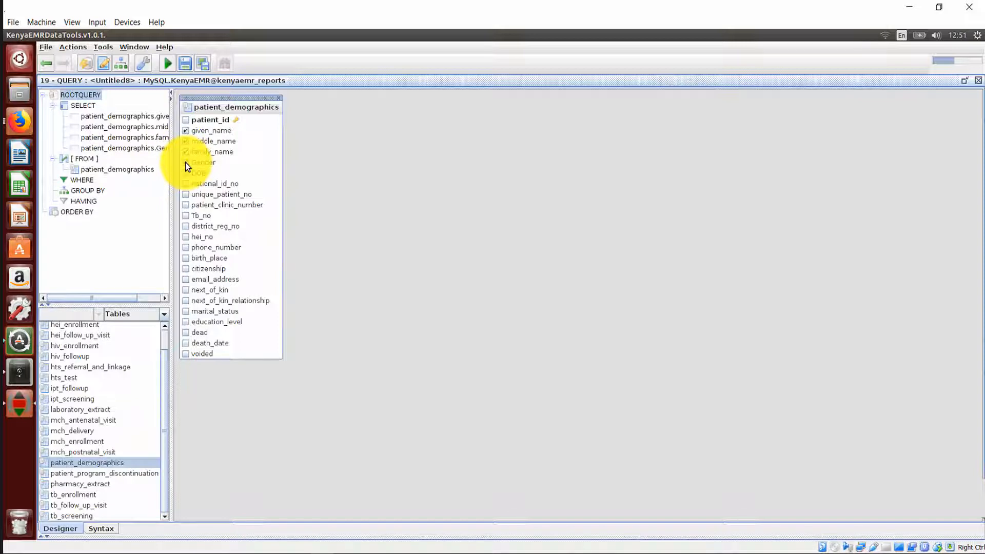
click(186, 172)
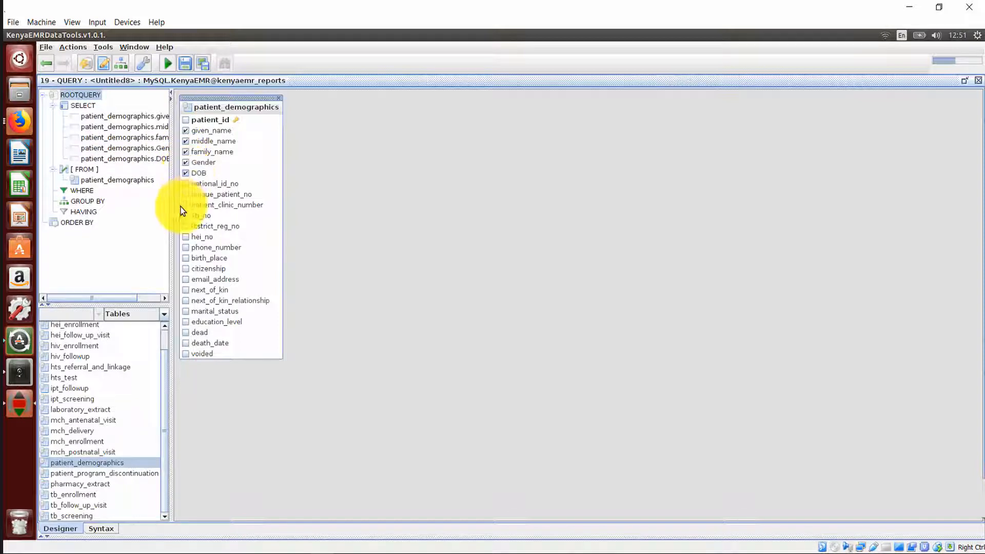
click(185, 194)
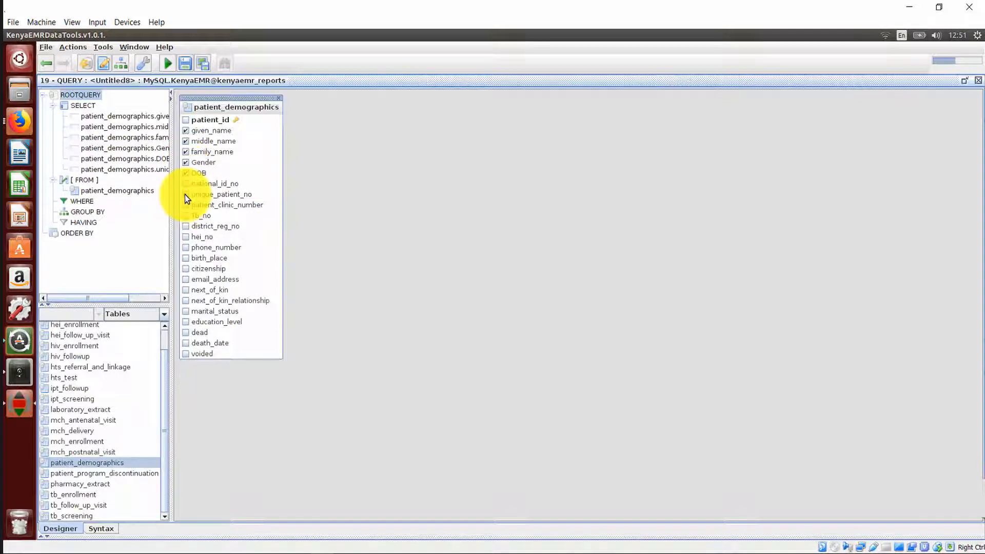
click(187, 248)
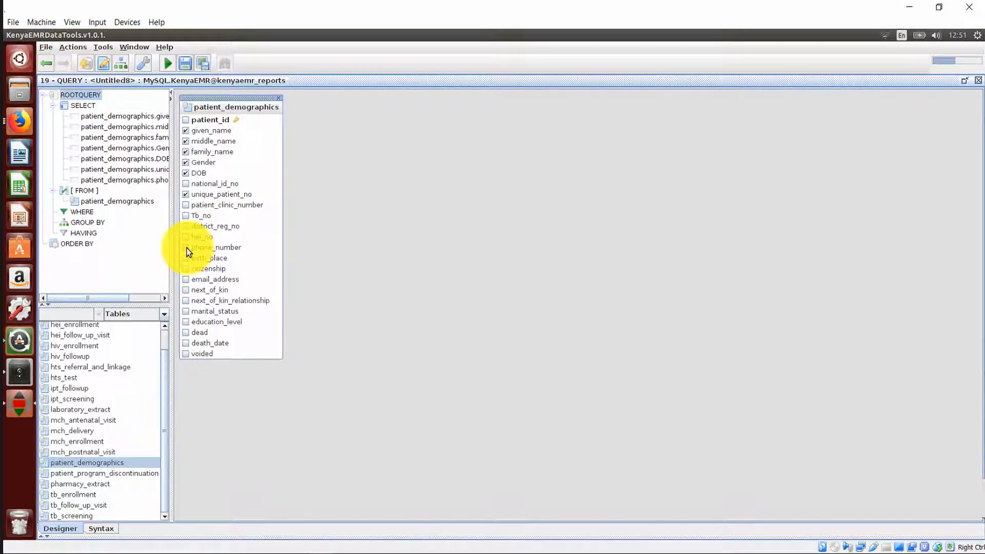
click(186, 311)
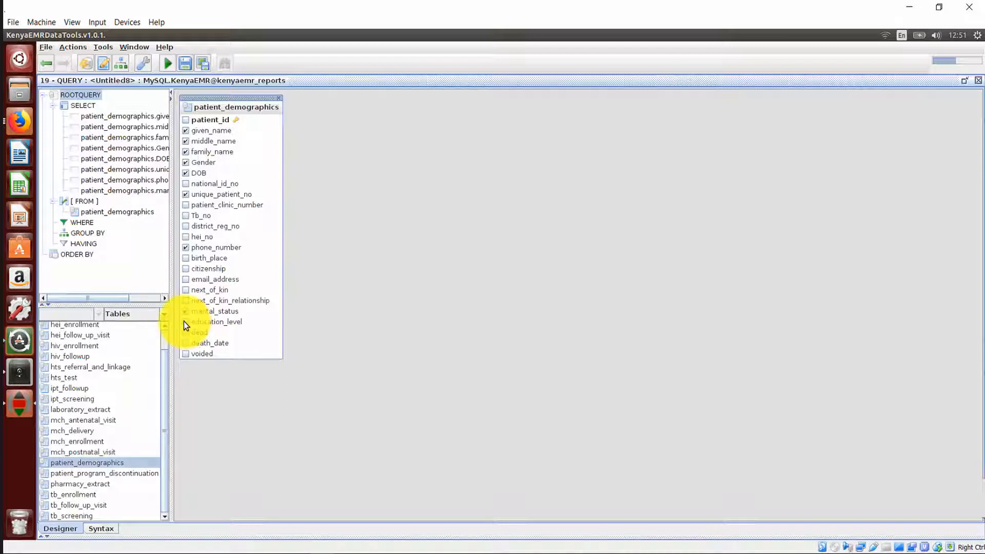
click(185, 322)
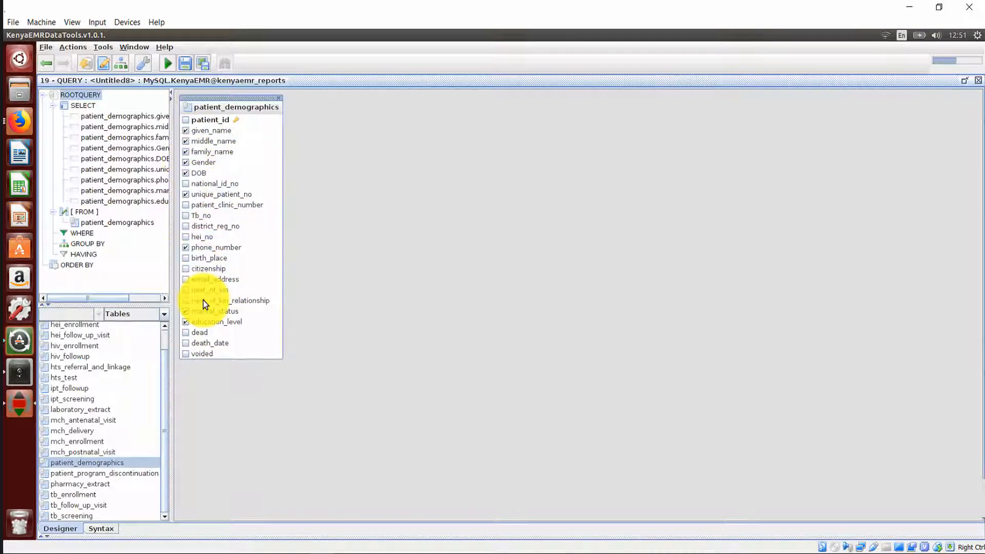
click(167, 63)
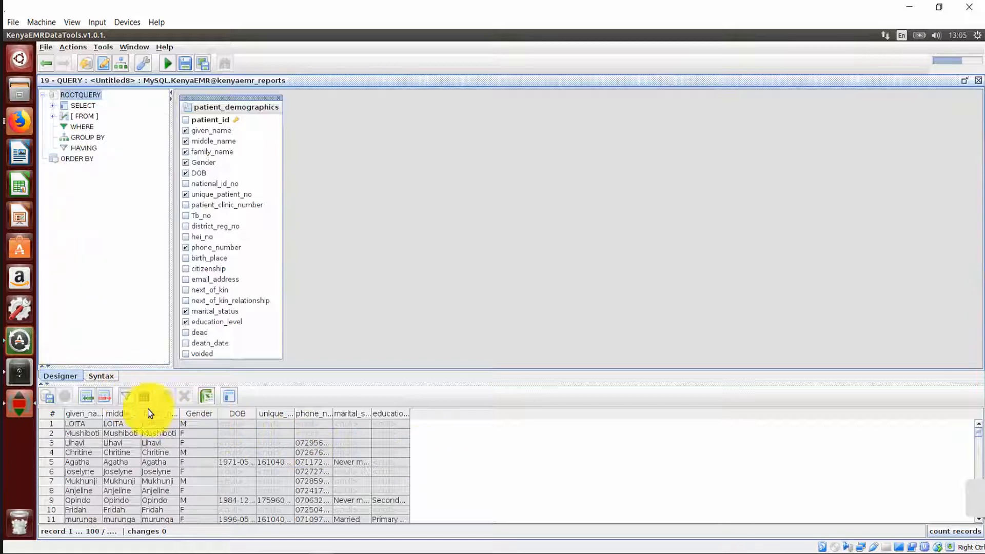
Add a filter condition on patient_demographics.DOB to the query results
click(127, 397)
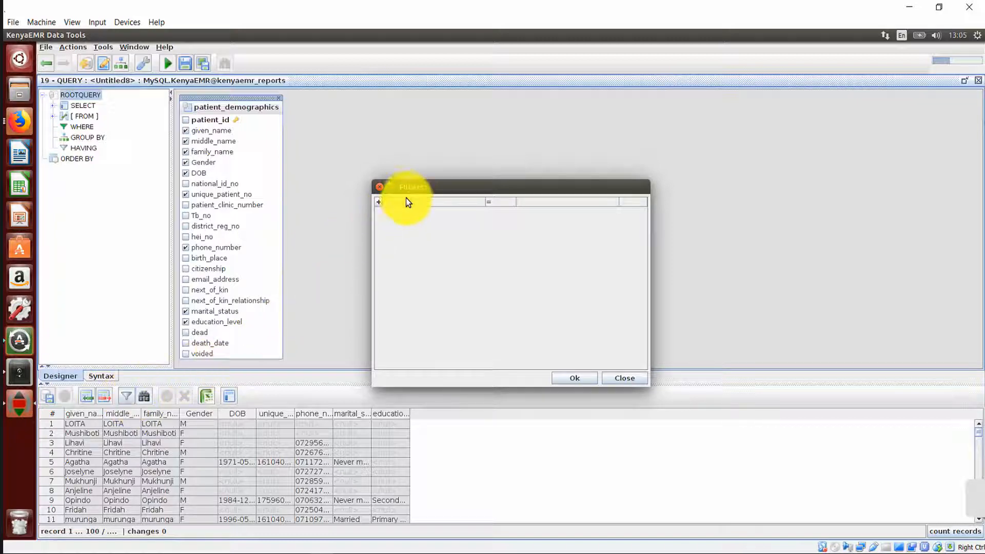
double_click(388, 186)
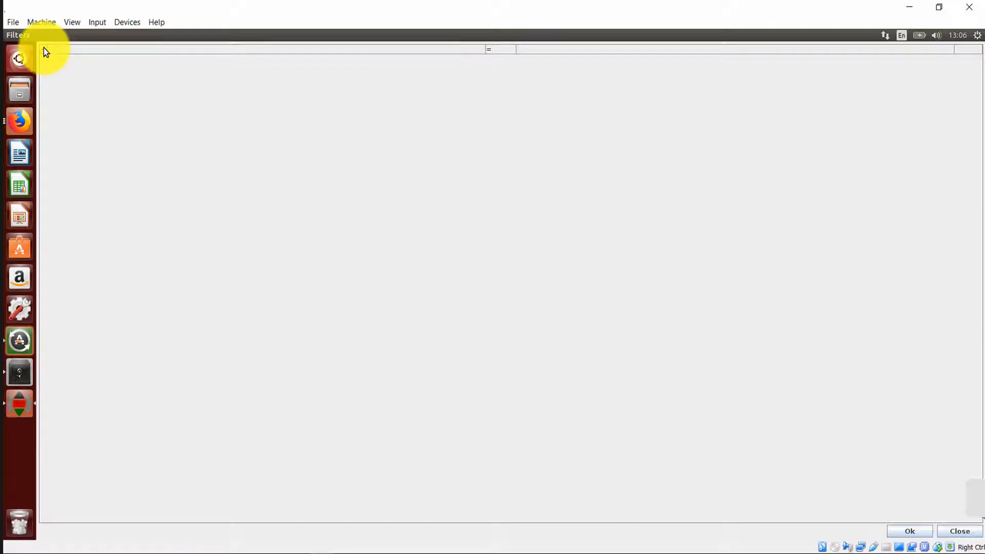
click(44, 48)
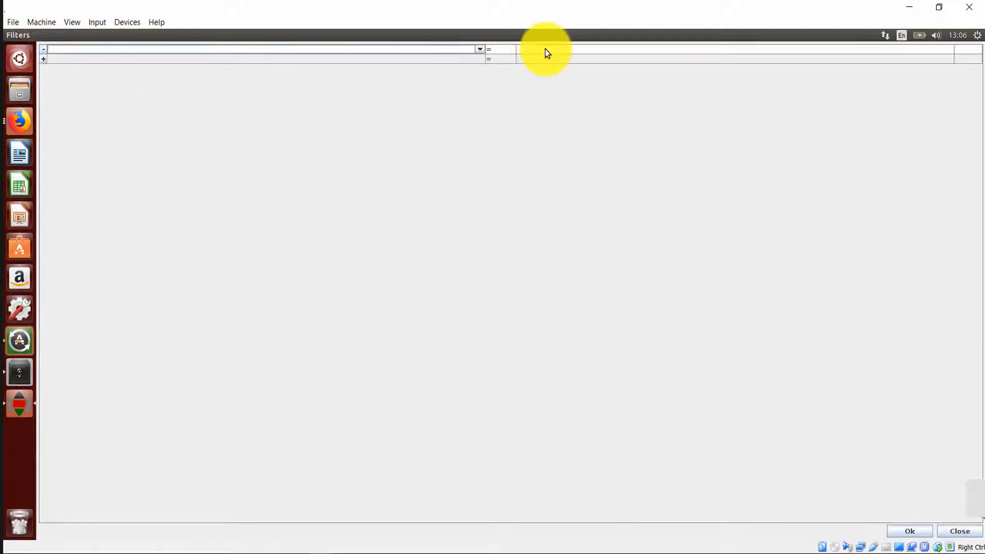
click(480, 49)
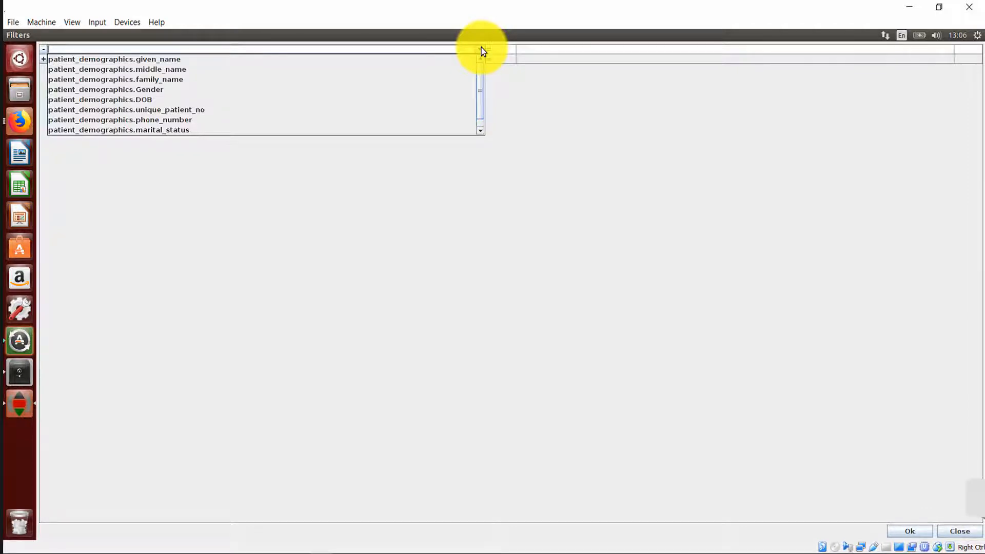
click(274, 106)
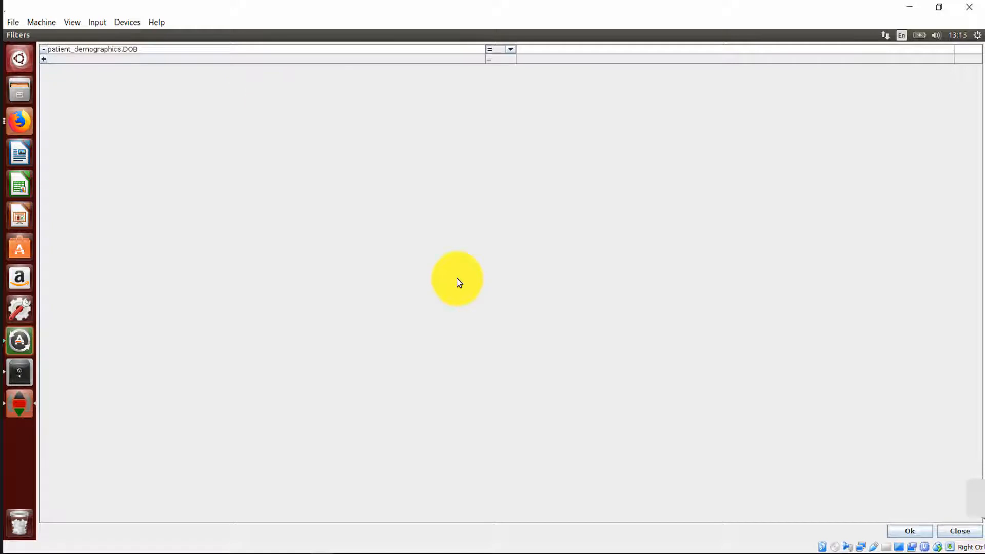
Set the DOB condition's operator to <> and its value to 15-50, and apply the filter
click(510, 51)
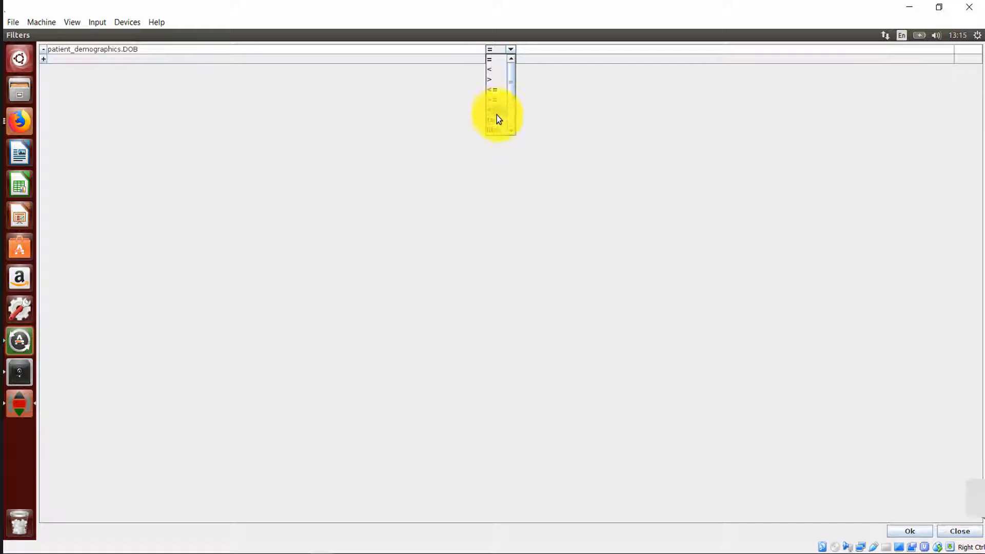
scroll(510, 131, down, 1)
scroll(512, 129, down, 1)
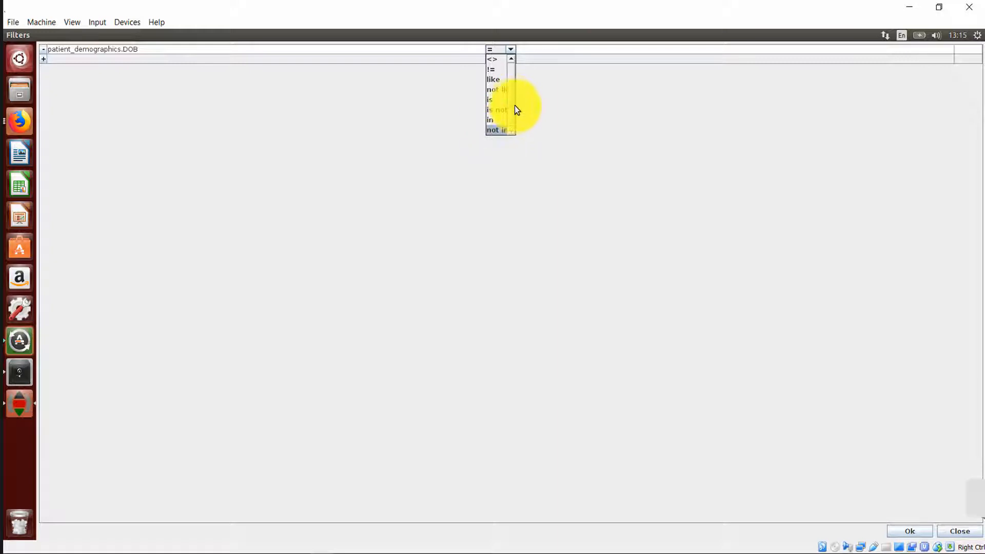
click(498, 62)
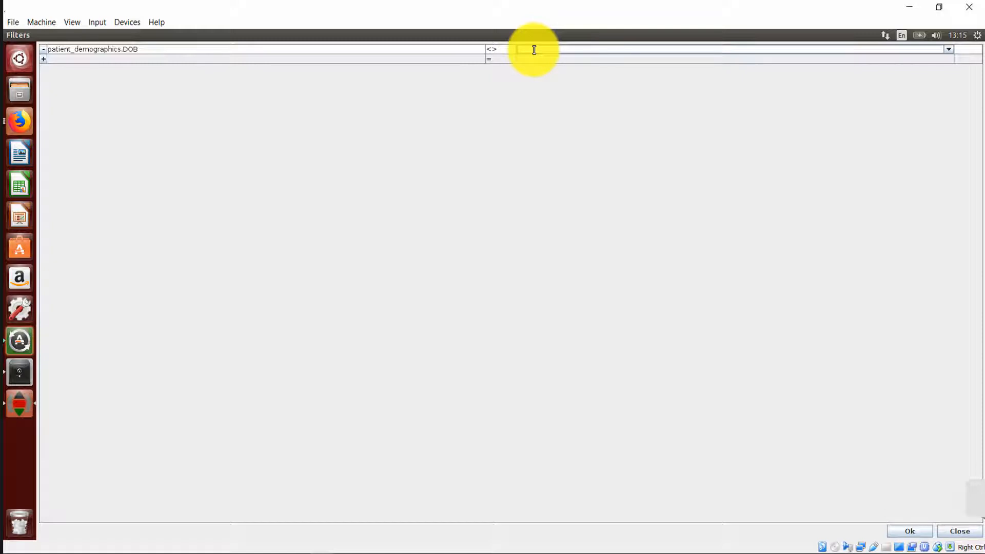
text(19)
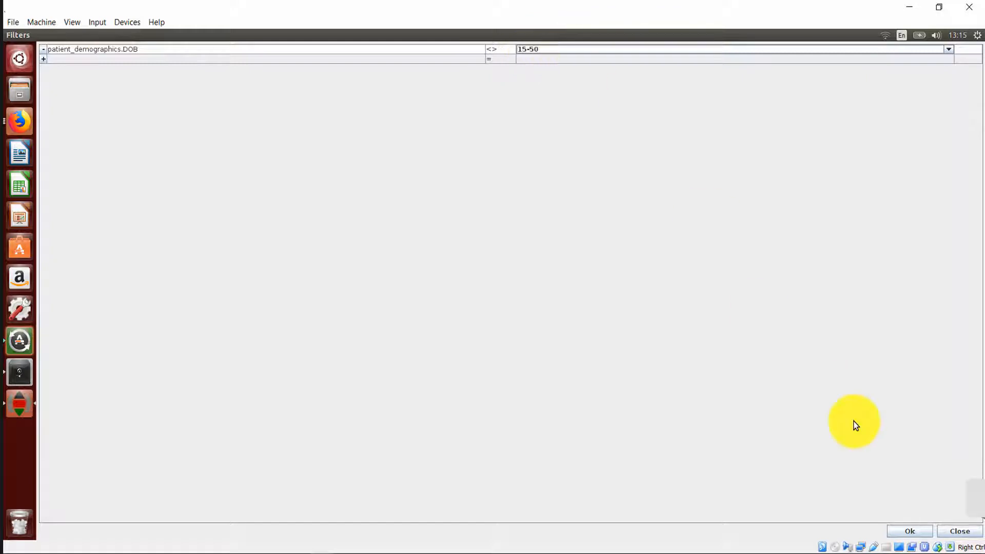
click(913, 532)
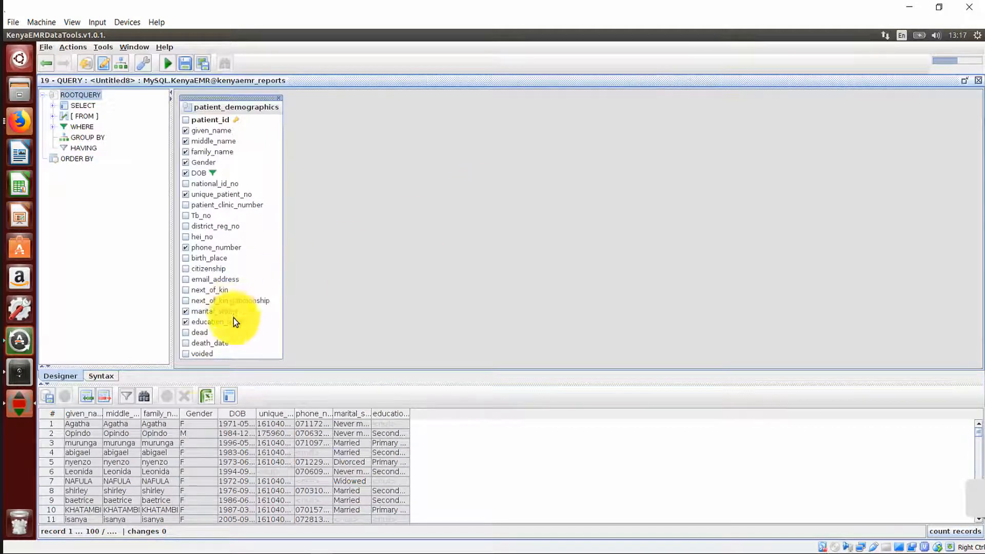
Export the filtered results as a CSV file named Demographic data in the DATATOOL_QUERIES folder, keeping the default export options
click(208, 398)
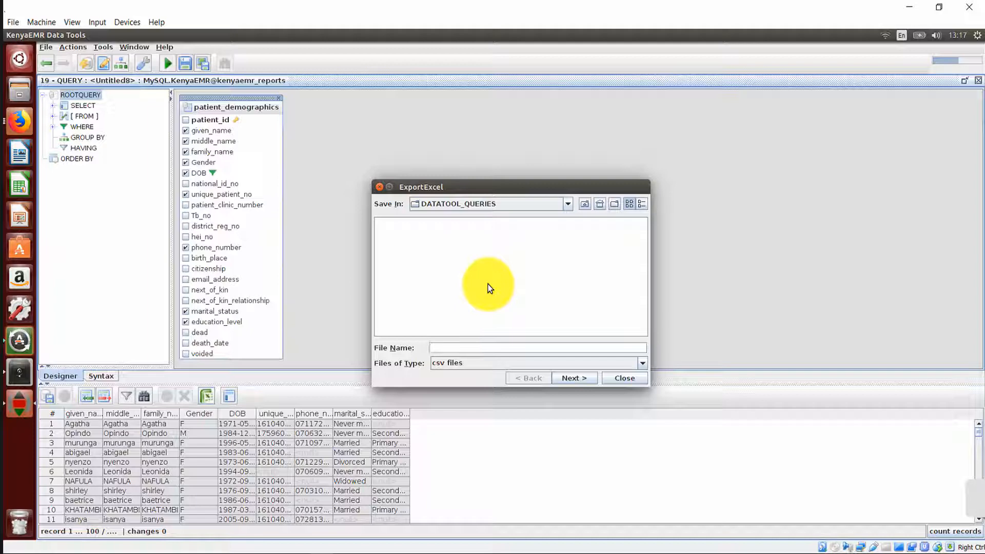
text(Demographi)
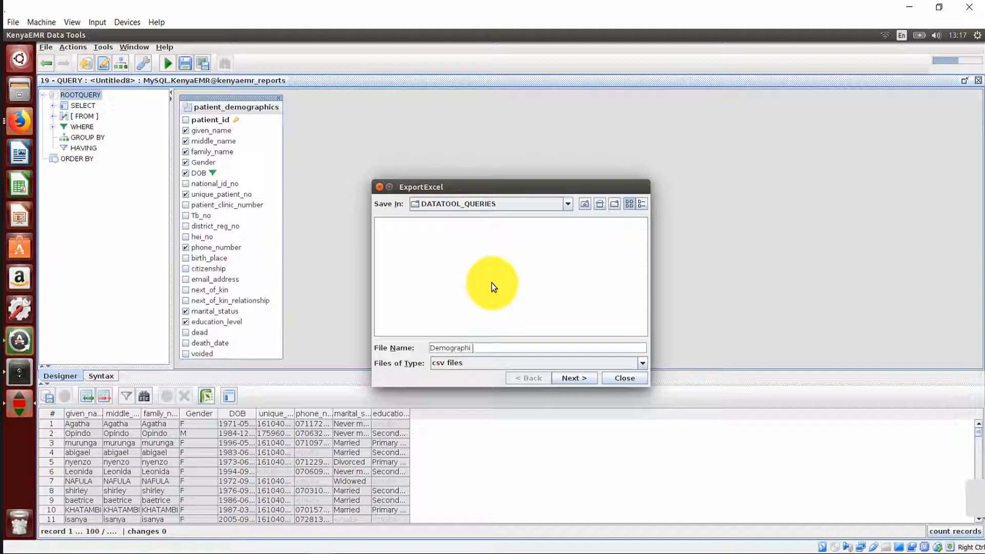
text(c data)
click(567, 378)
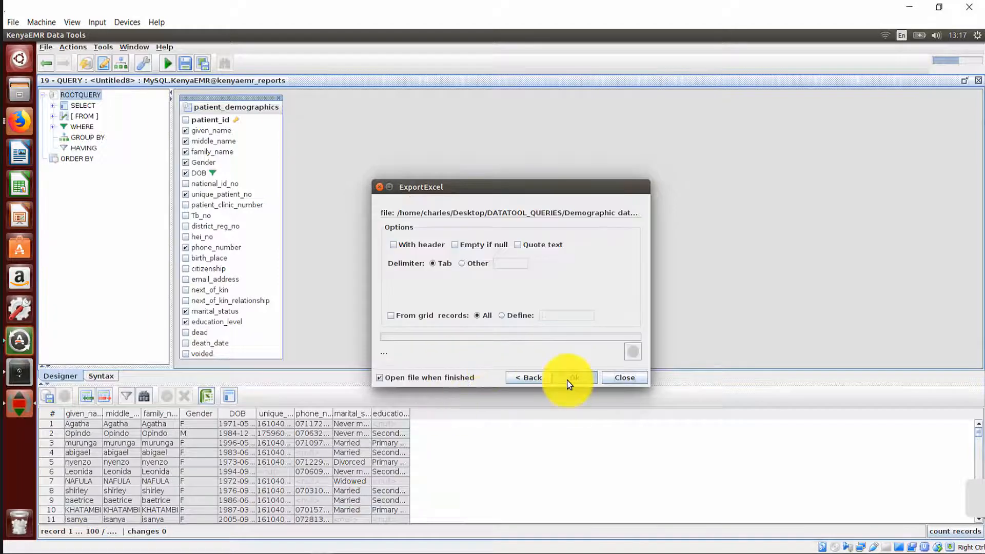
click(567, 380)
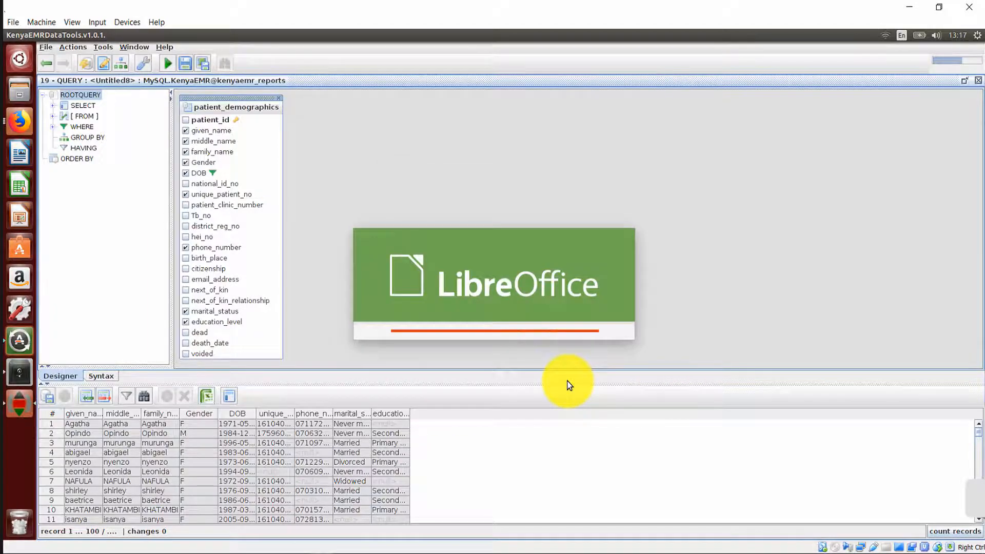
Open Hts test.csv in LibreOffice Calc with the default text import options, and return to KenyaEMRDataTools
click(571, 424)
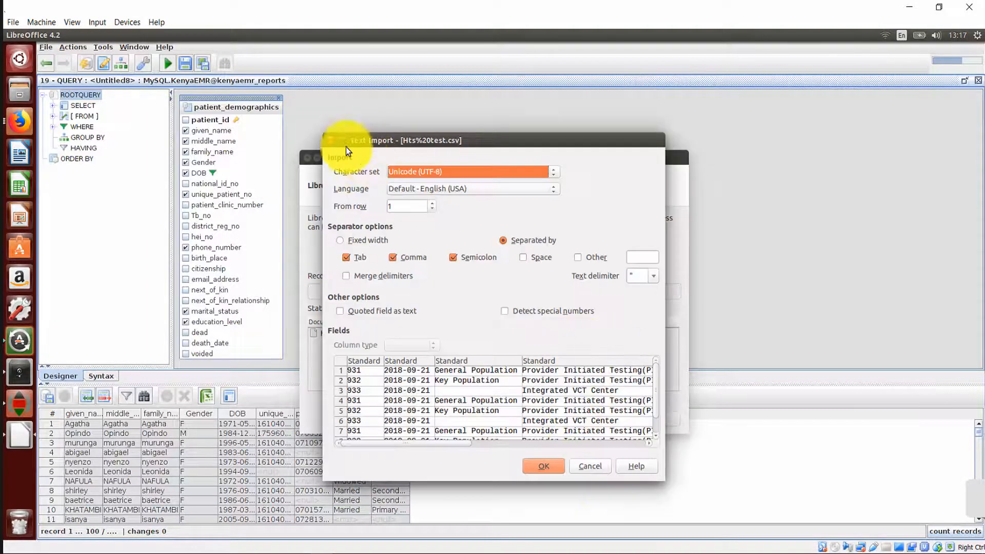
click(340, 140)
click(857, 527)
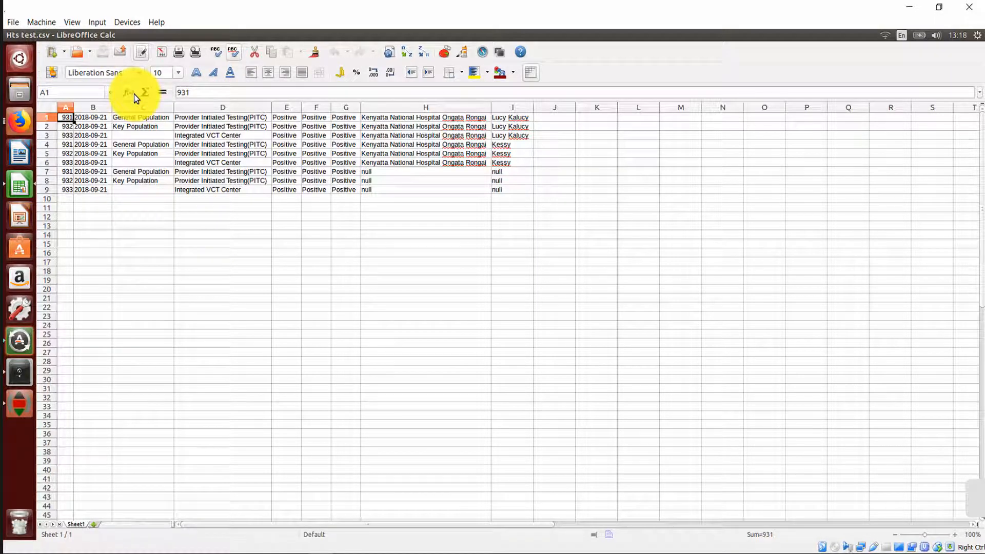
key(alt+Tab)
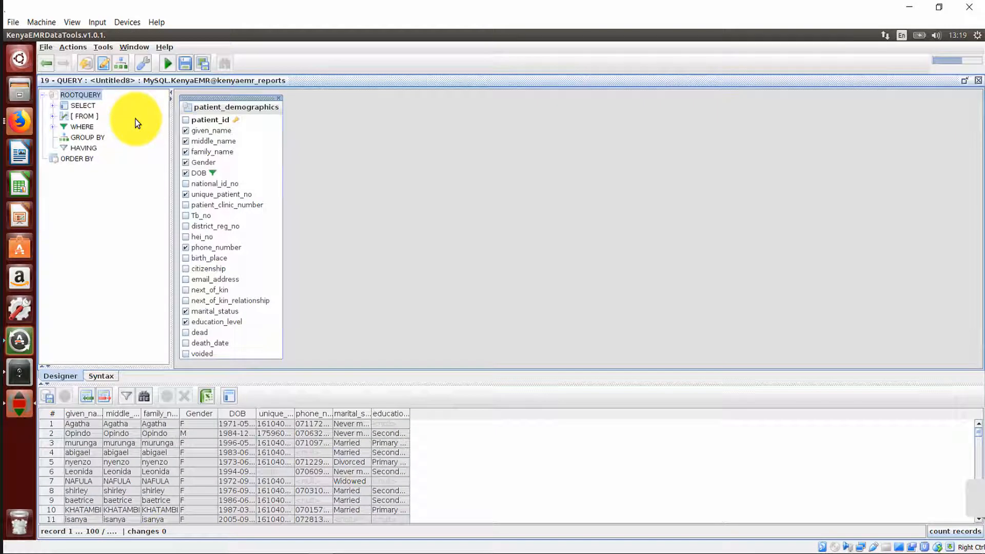
Start another new query and add the patient_demographics and hiv_followup tables to it
click(123, 66)
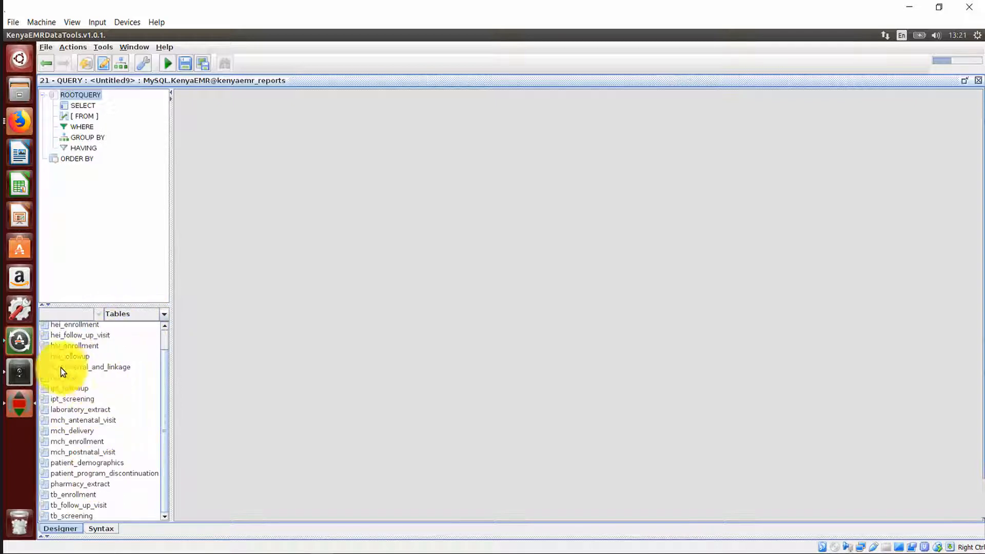
double_click(79, 465)
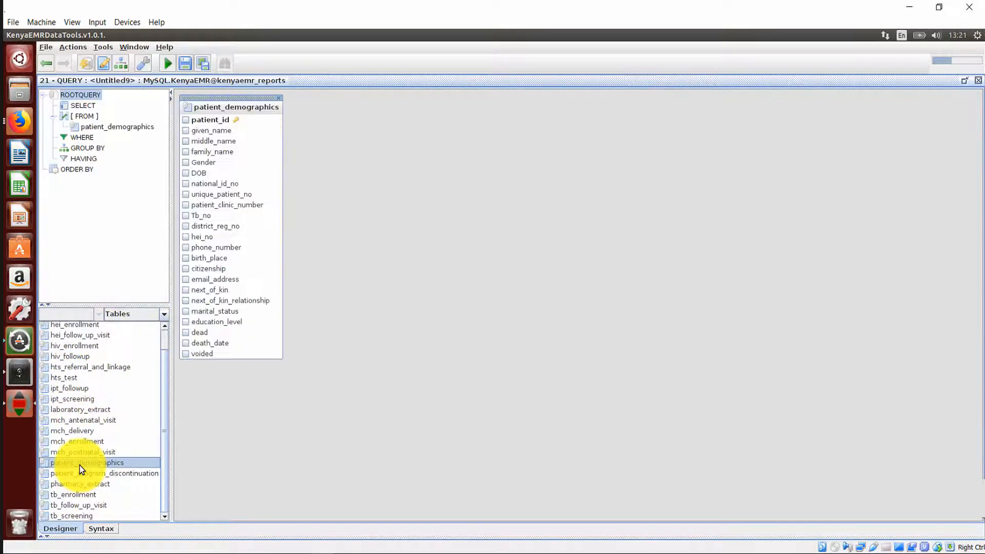
double_click(78, 357)
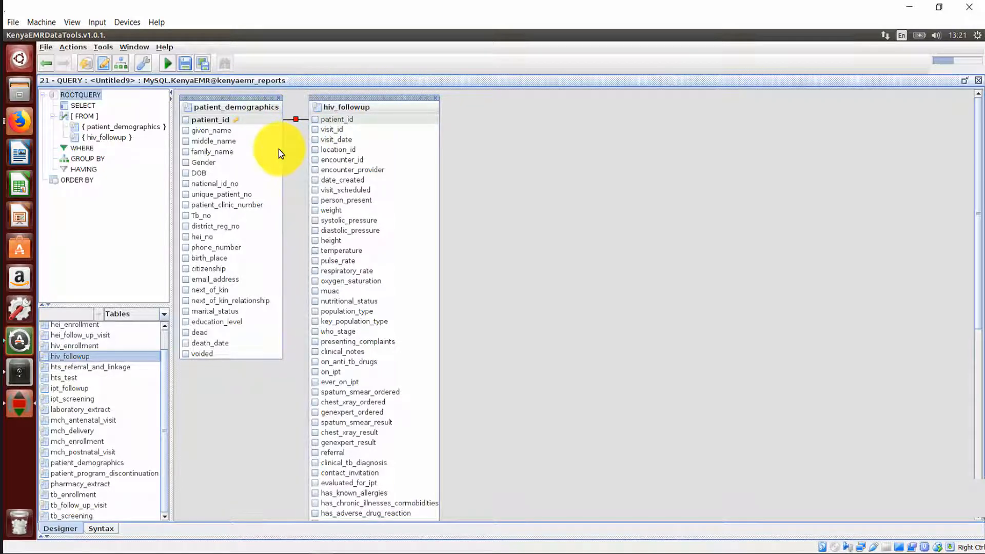
Include given_name, middle_name, family_name, DOB, unique_patient_no, phone_number, marital_status and education_level from patient_demographics in the query
click(187, 130)
click(185, 141)
click(186, 152)
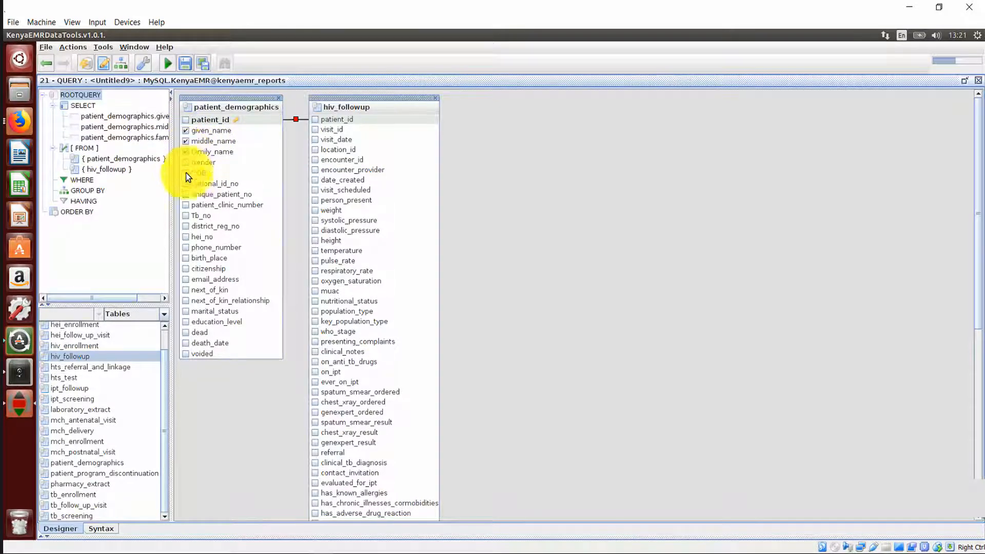
click(185, 173)
click(186, 194)
click(185, 247)
click(185, 311)
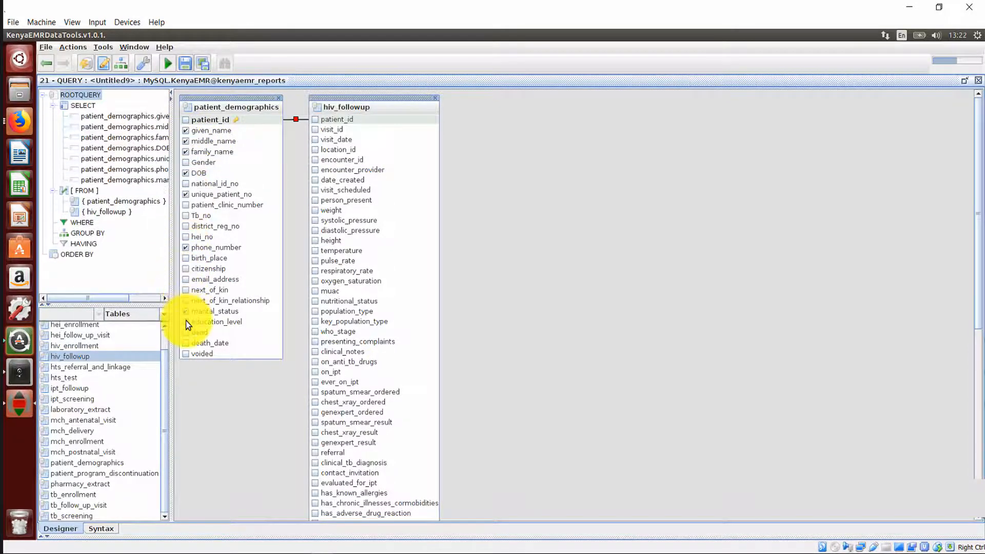
click(186, 321)
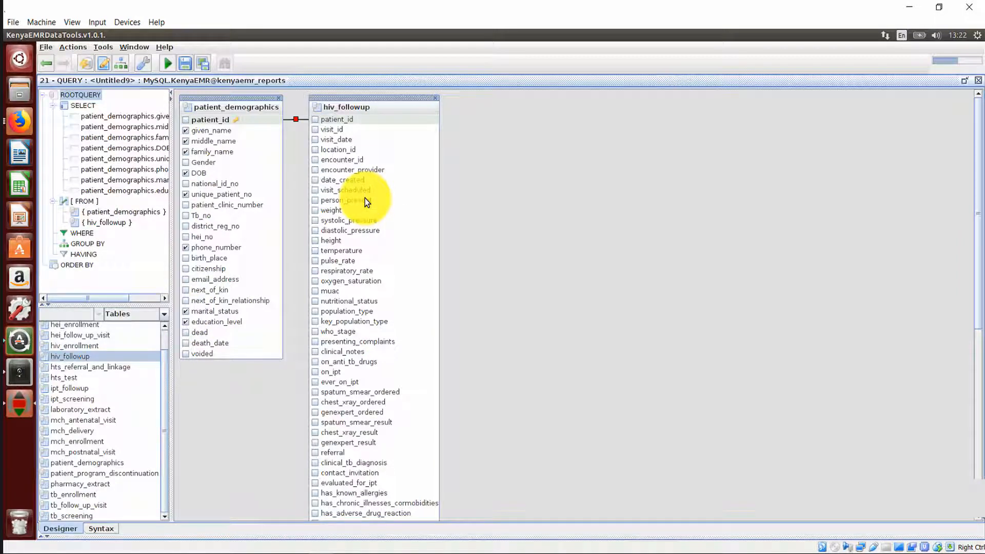
Include visit_date, weight, height, nutritional_status, population_type and who_stage from hiv_followup in the query
click(314, 139)
click(314, 210)
click(314, 241)
click(314, 301)
click(315, 312)
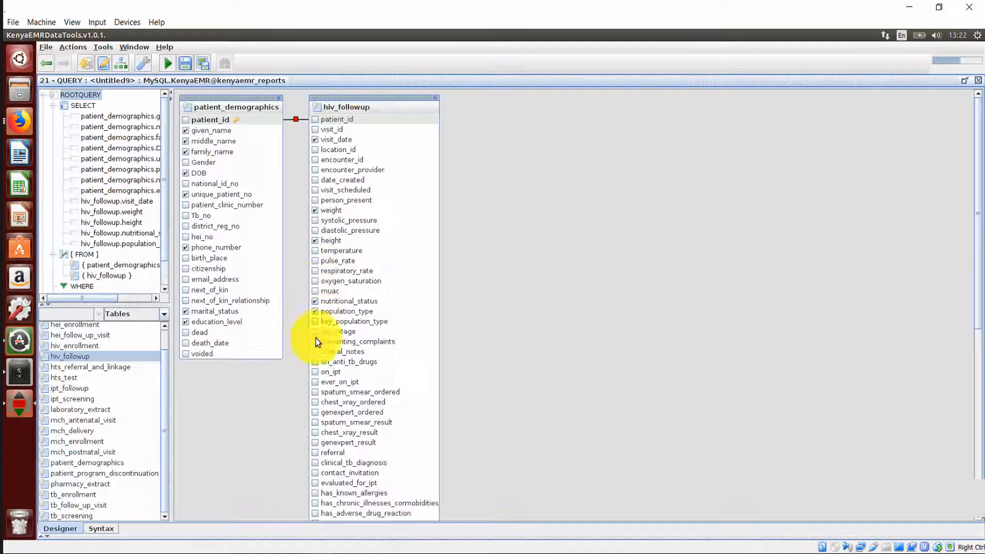
click(315, 331)
Include evaluated_for_ipt, tb_status, ctx_adherence, ctx_dispensed, next_appointment_date, next_appointment_reason and differentiated_care from hiv_followup, and run the query
click(315, 483)
scroll(318, 493, down, 10)
click(315, 412)
scroll(323, 385, down, 5)
click(315, 333)
click(315, 343)
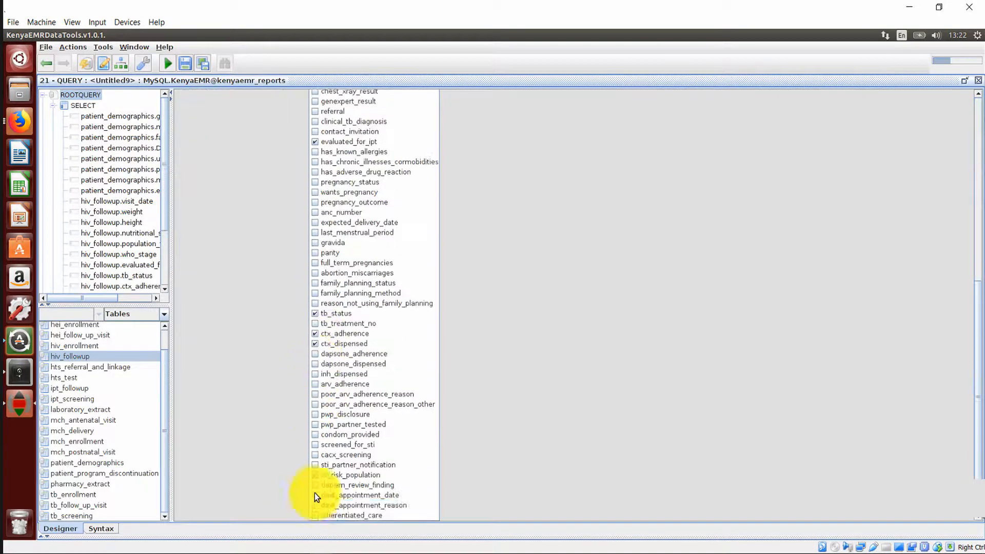
scroll(315, 514, up, 15)
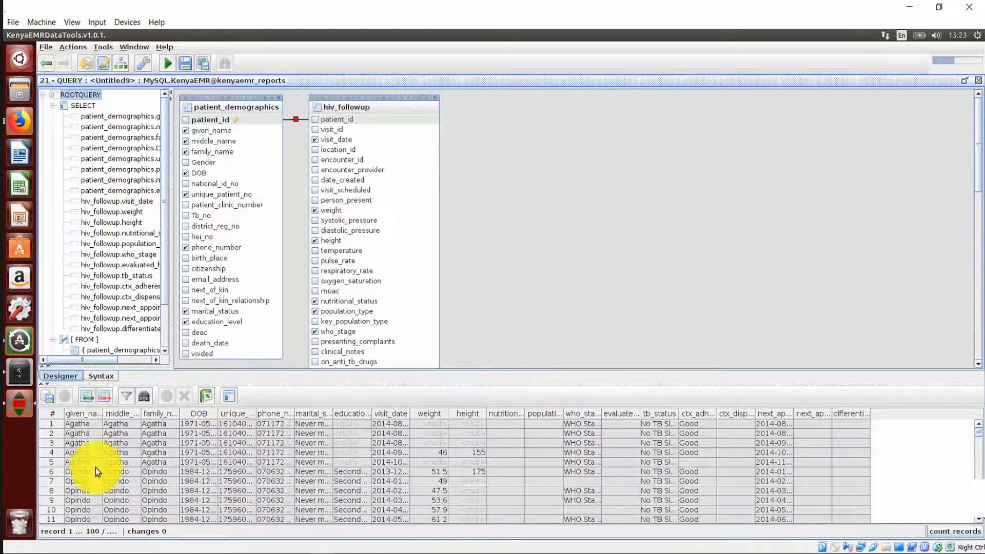
Browse the combined query results and open them in the pivot table page in Firefox
scroll(420, 475, down, 15)
scroll(467, 475, down, 5)
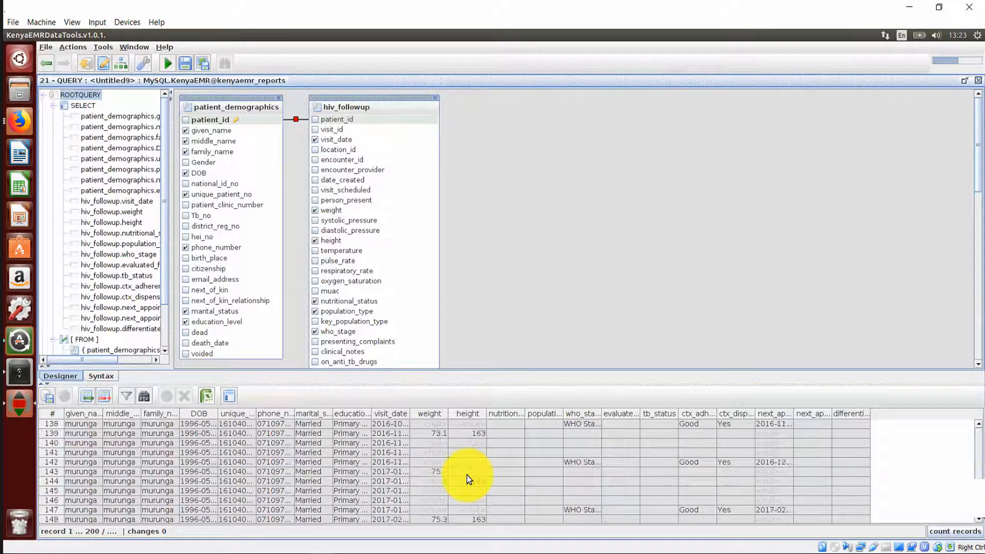
scroll(470, 472, up, 10)
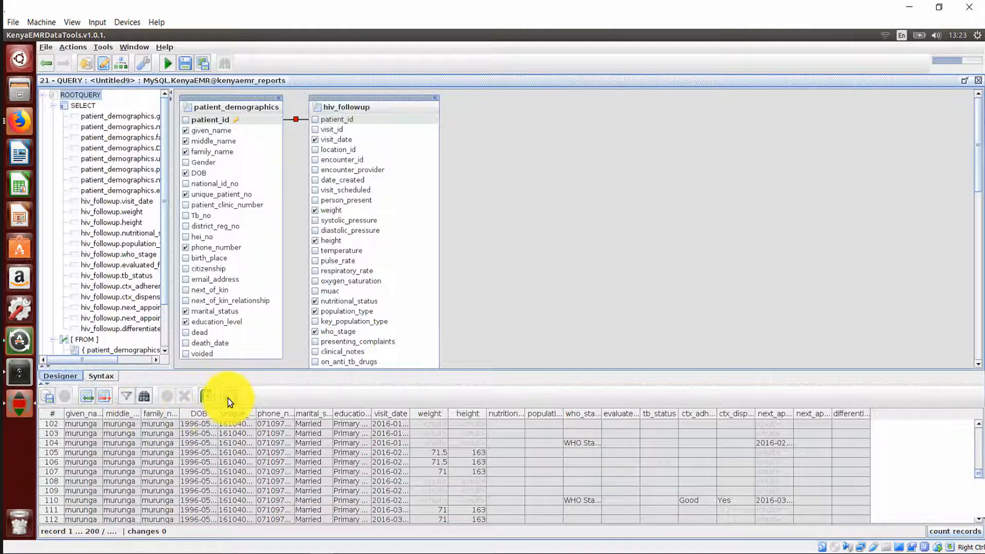
click(960, 62)
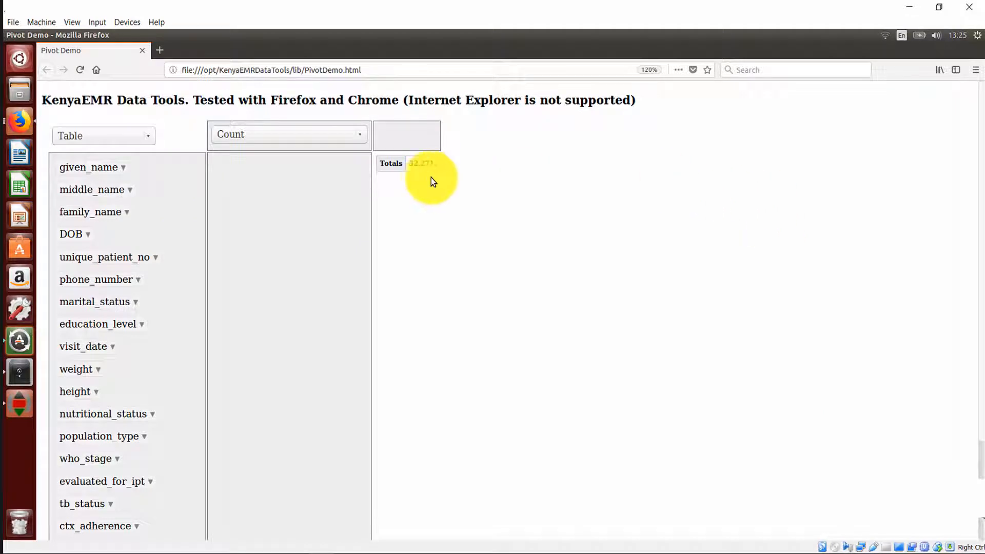
Examine the display types and aggregation functions available for the pivot table, without changing them
click(148, 136)
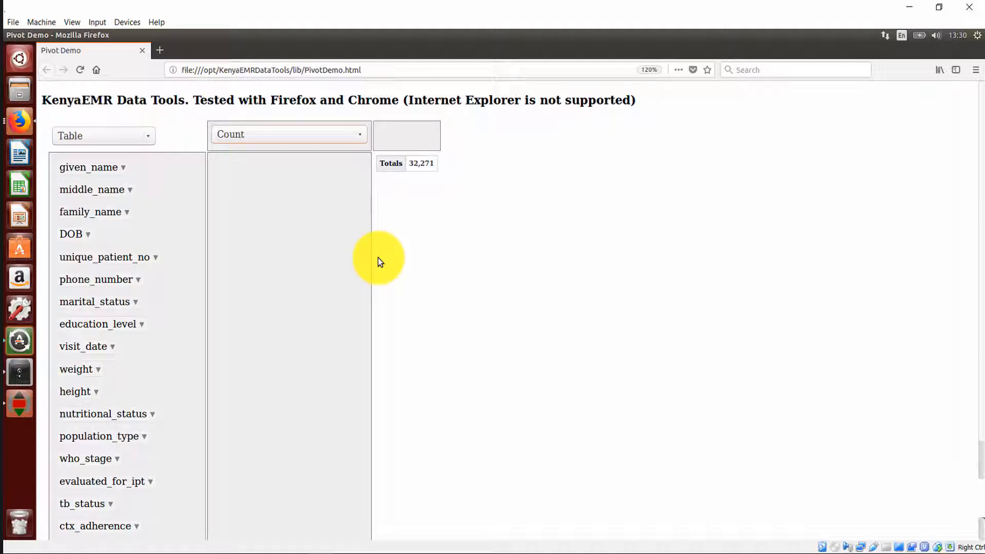
click(359, 134)
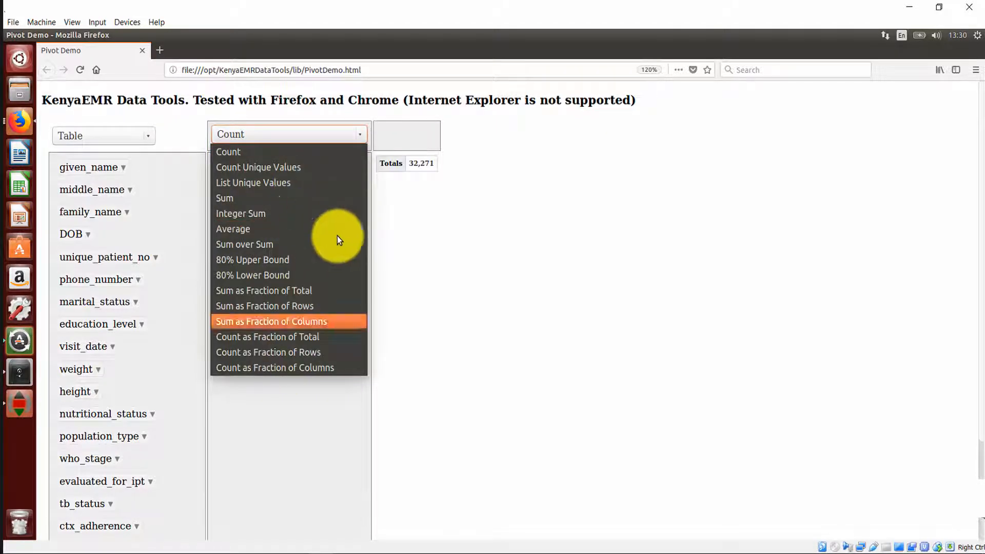
click(415, 251)
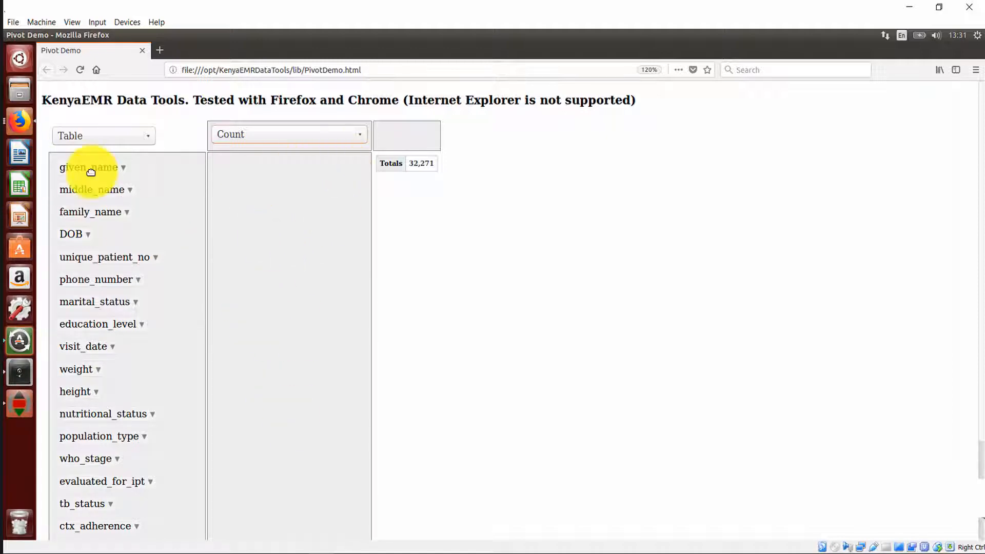
Set given_name as the pivot table's row field and who_stage as its column field
drag(90, 172, 297, 186)
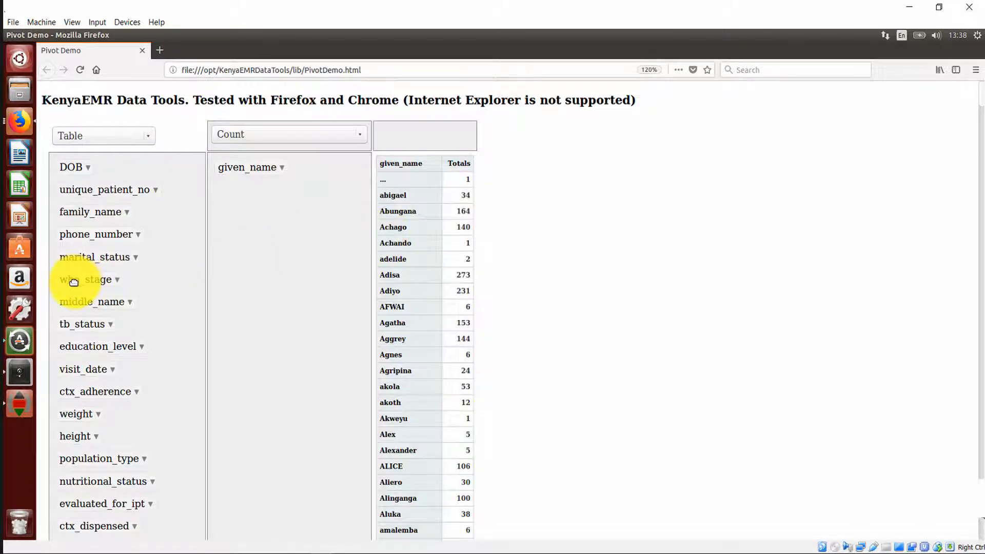
drag(73, 282, 446, 143)
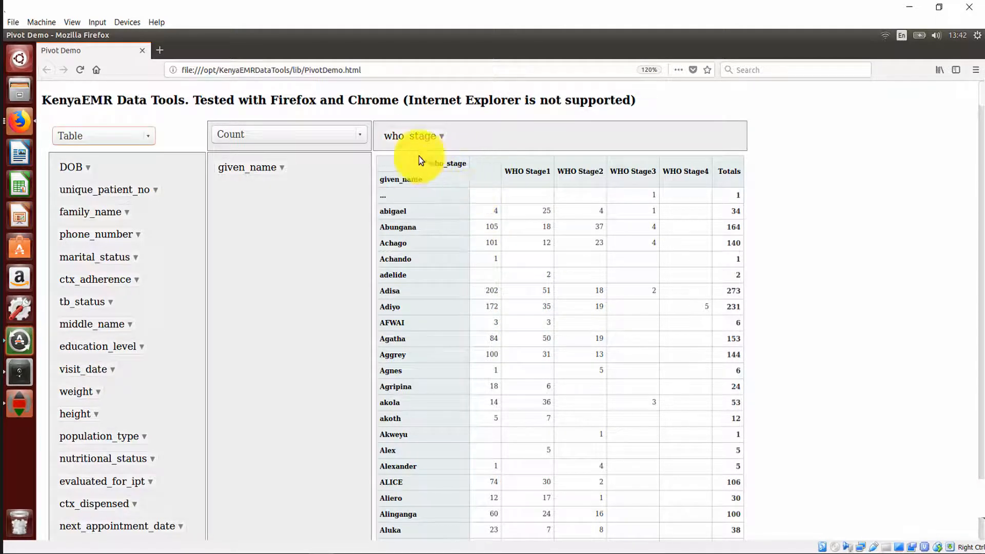
Replace who_stage with ctx_adherence as the pivot table's column field, and swap that for tb_status
drag(373, 199, 111, 283)
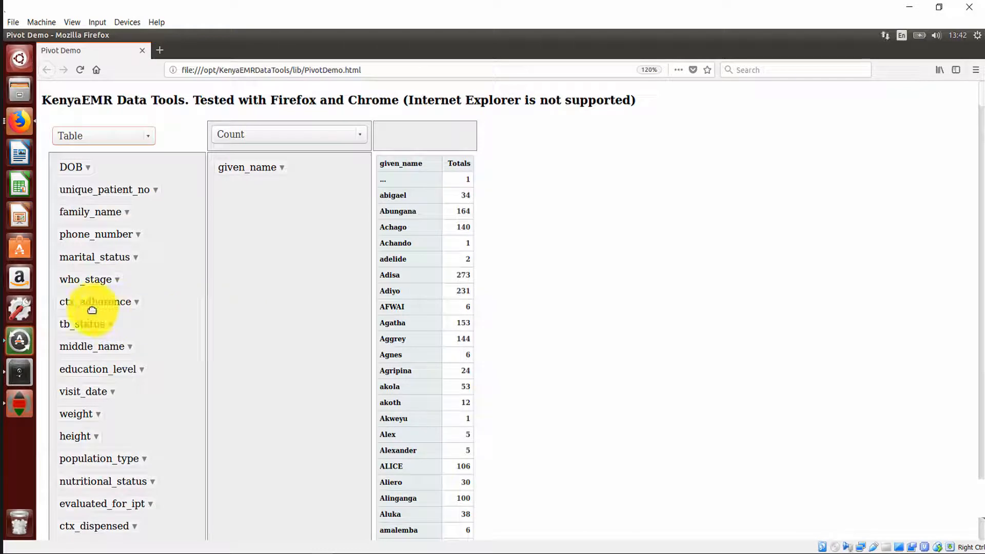
drag(181, 310, 431, 136)
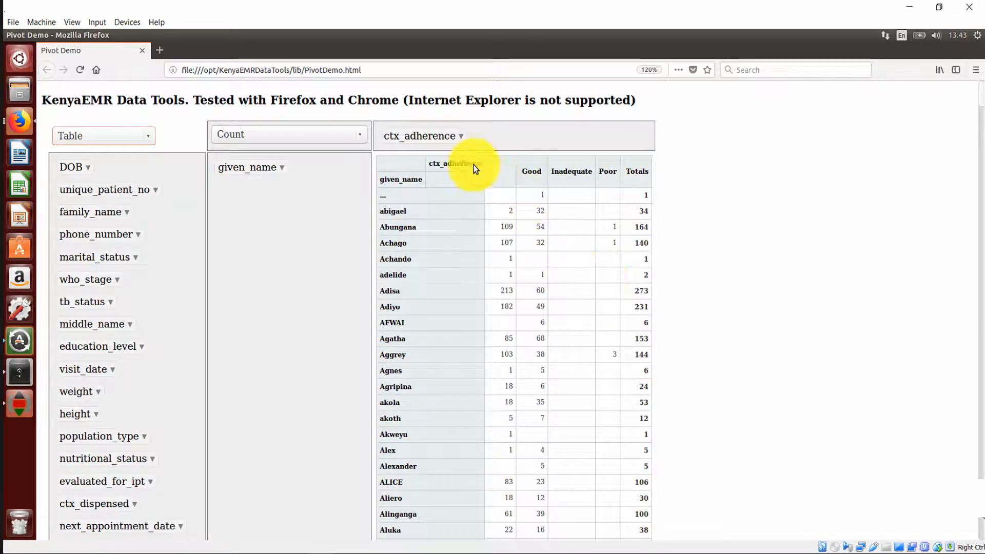
drag(418, 140, 85, 286)
drag(87, 325, 436, 137)
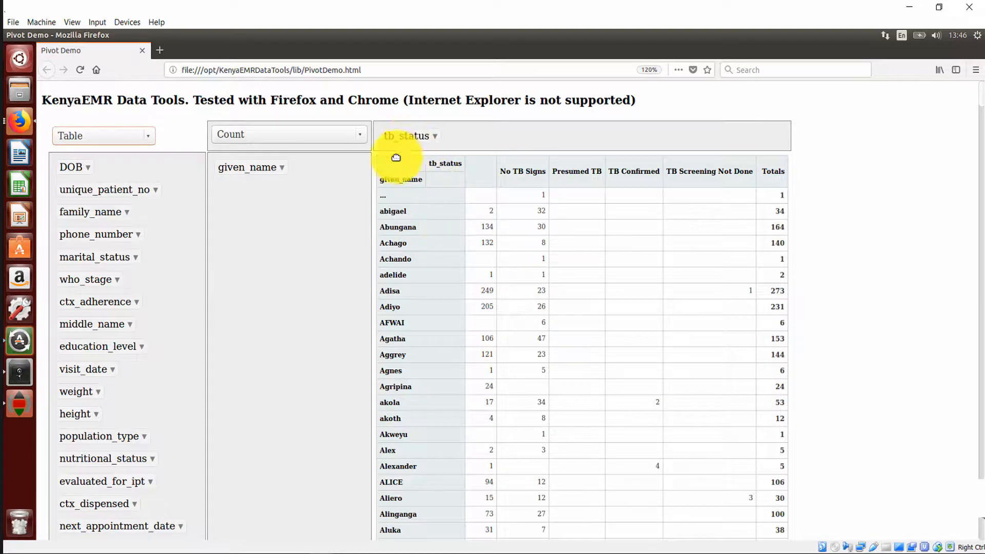
Replace tb_status with nutritional_status as the pivot table's column field, and swap that for ctx_dispensed
drag(396, 157, 424, 152)
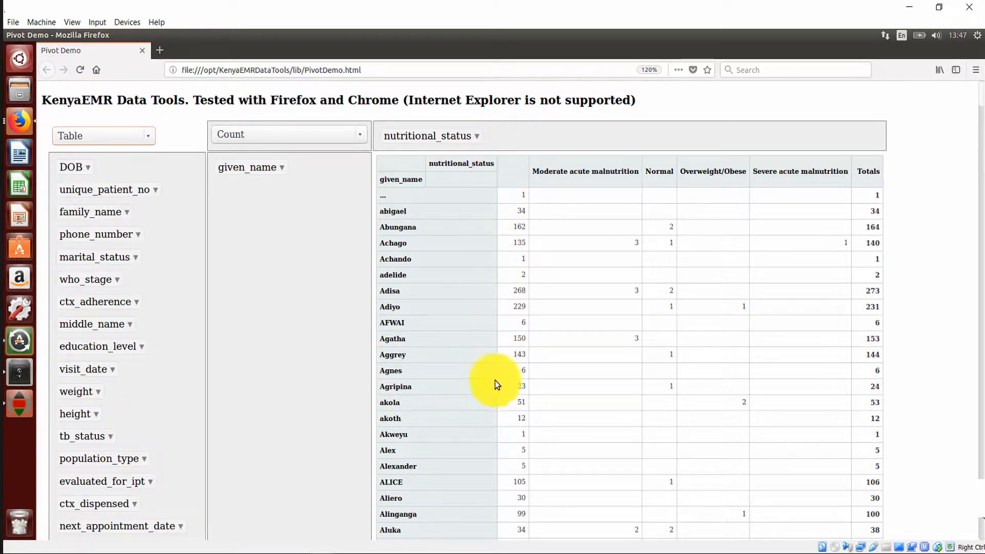
drag(123, 351, 97, 534)
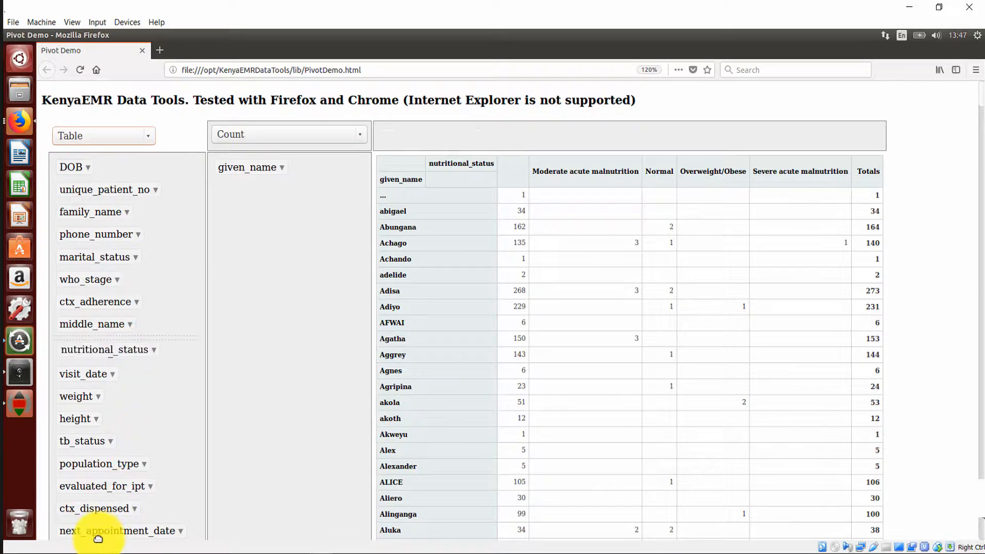
scroll(117, 523, down, 2)
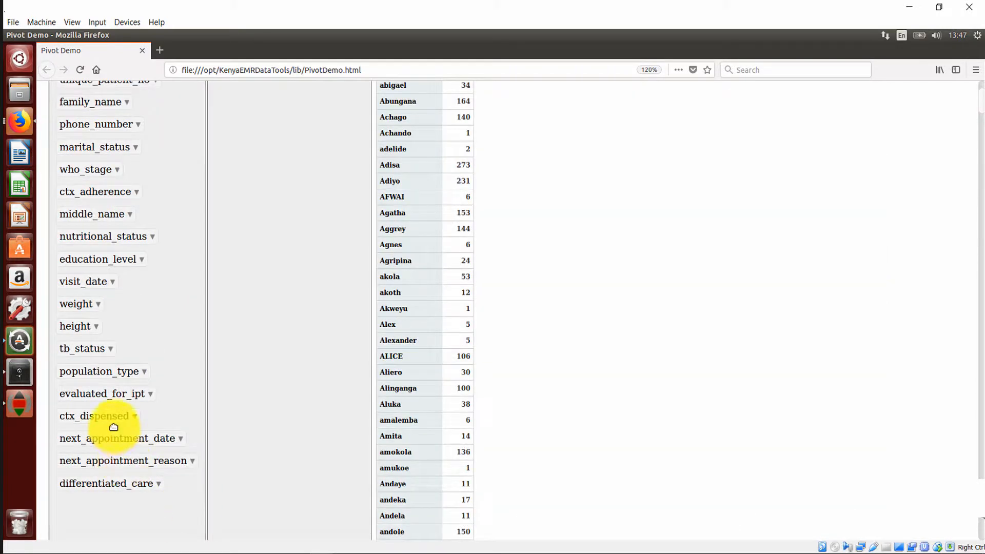
drag(94, 415, 450, 147)
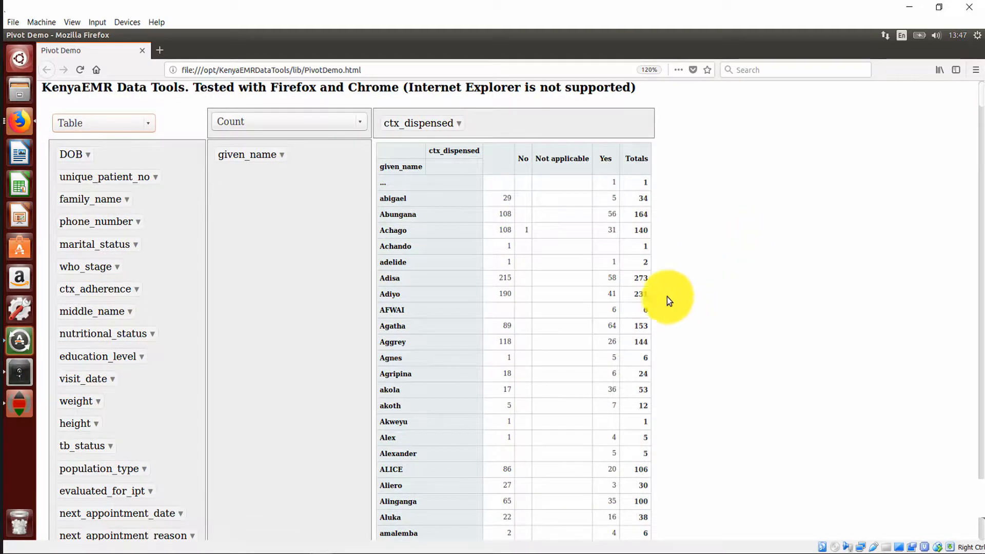
Display the ctx_dispensed pivot as a Heatmap, and switch it to a Table Barchart
click(149, 126)
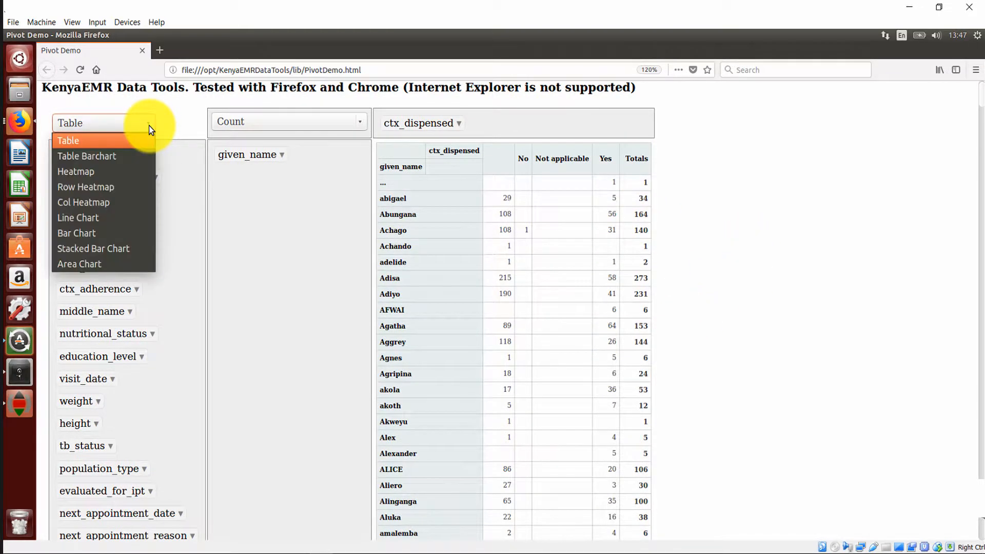
click(97, 170)
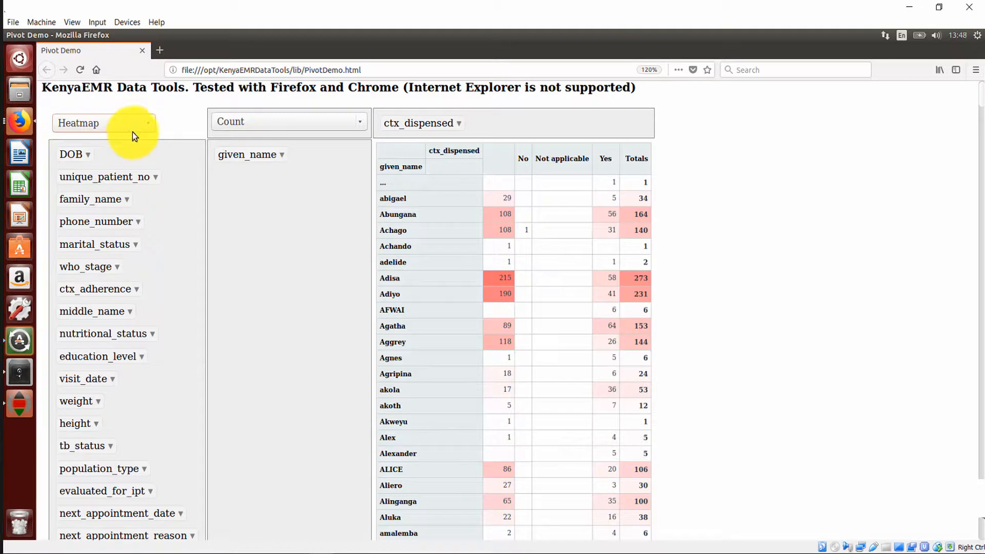
click(147, 124)
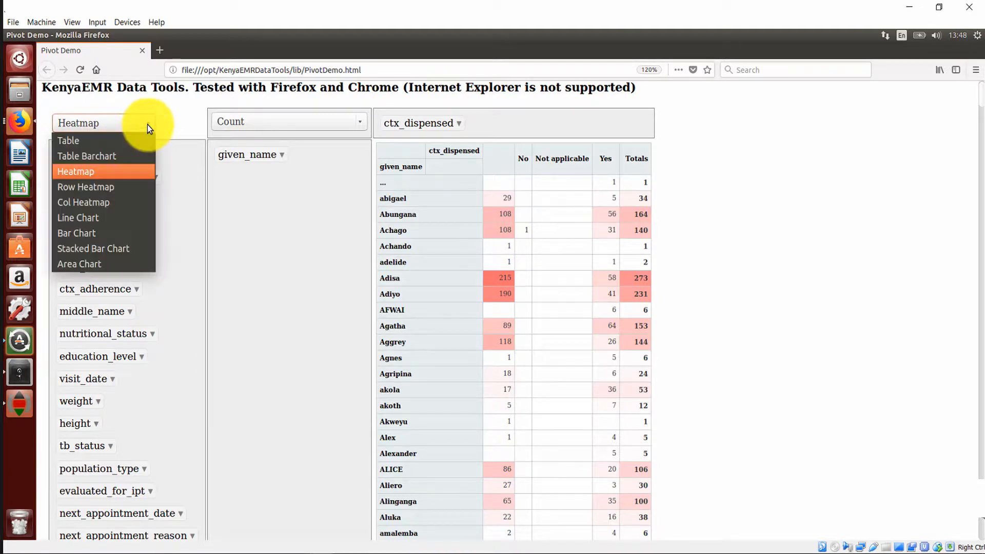
click(107, 157)
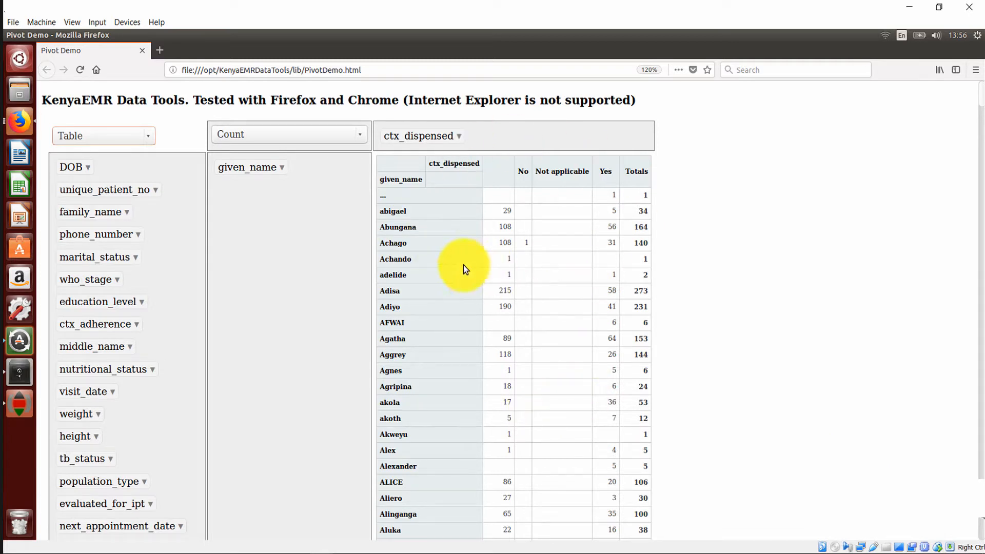
Display the given_name by ctx_dispensed counts as a Bar Chart
click(149, 135)
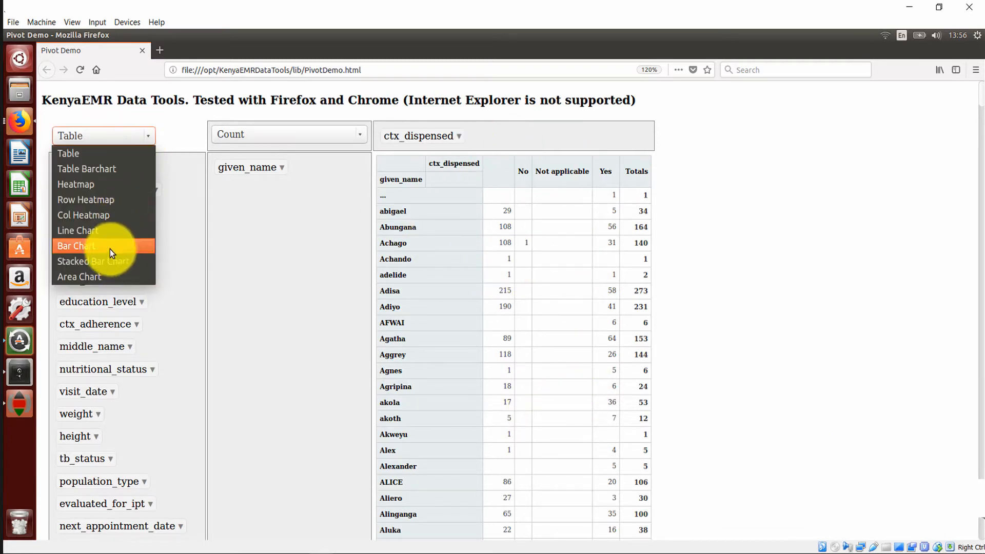
click(109, 249)
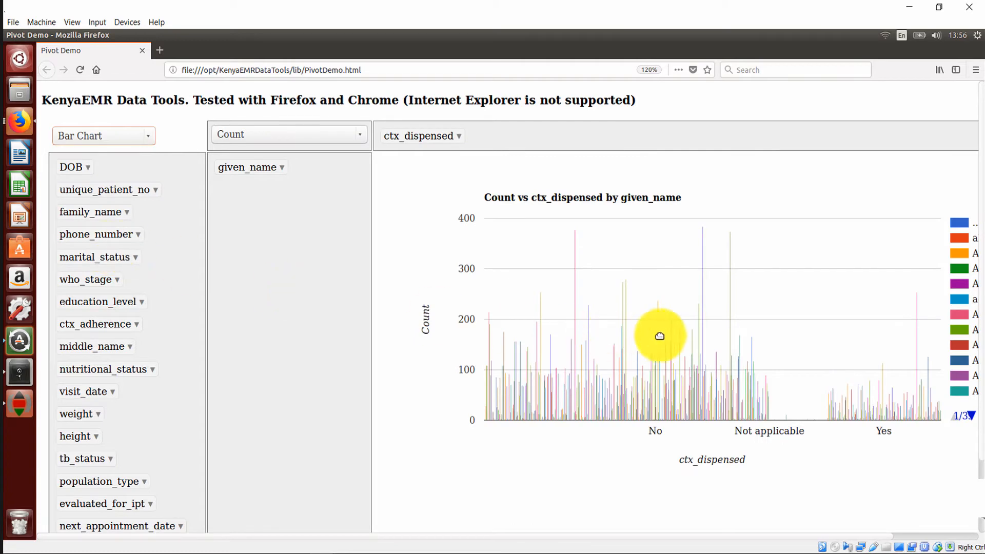